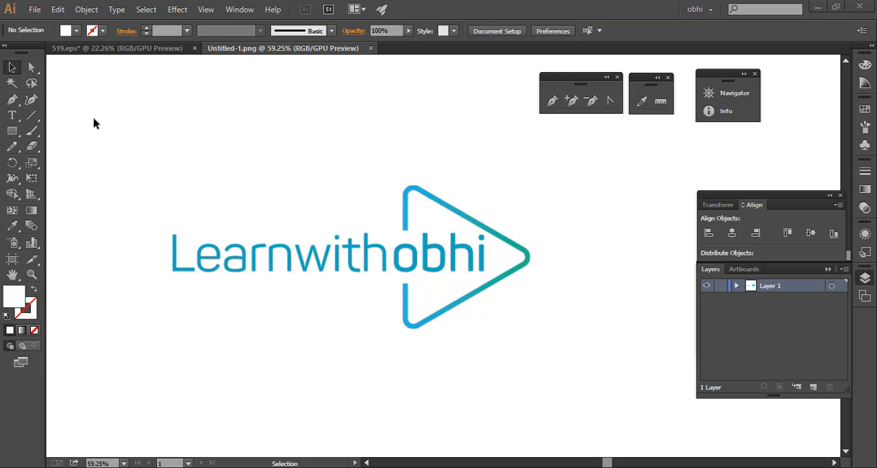
- Switch to the 519.eps document and hide its artboards
click(144, 48)
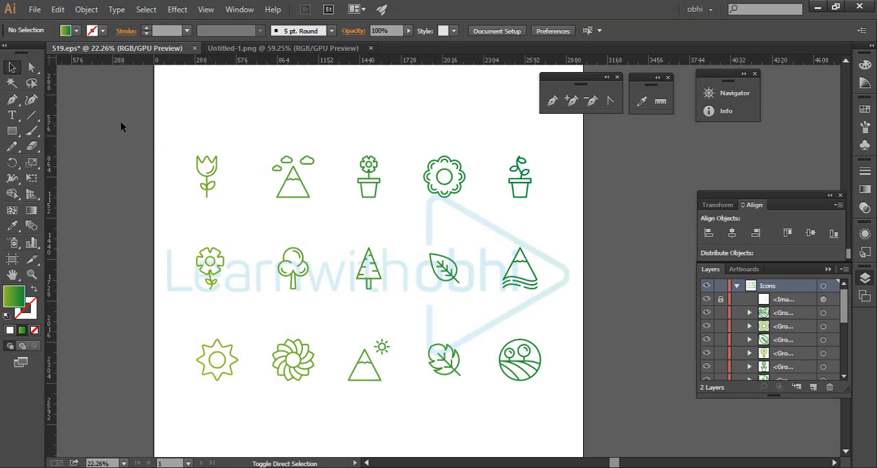
key(ctrl+shift+h)
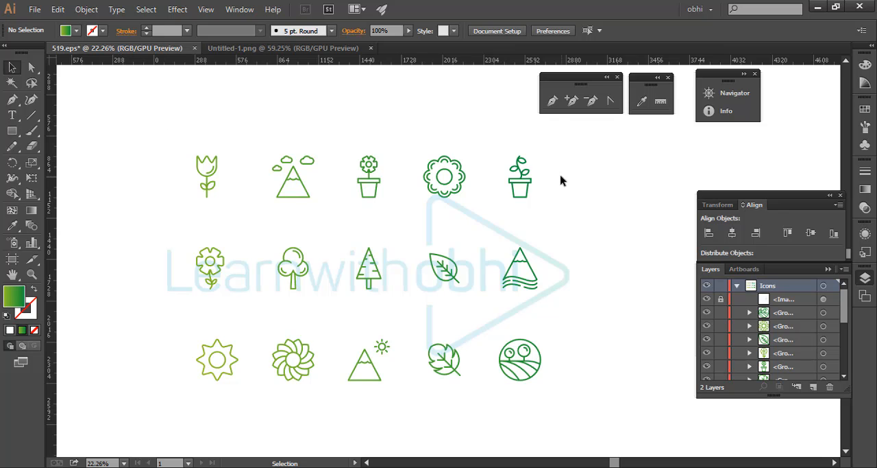
key(ctrl+space)
drag(410, 154, 395, 156)
drag(451, 181, 433, 189)
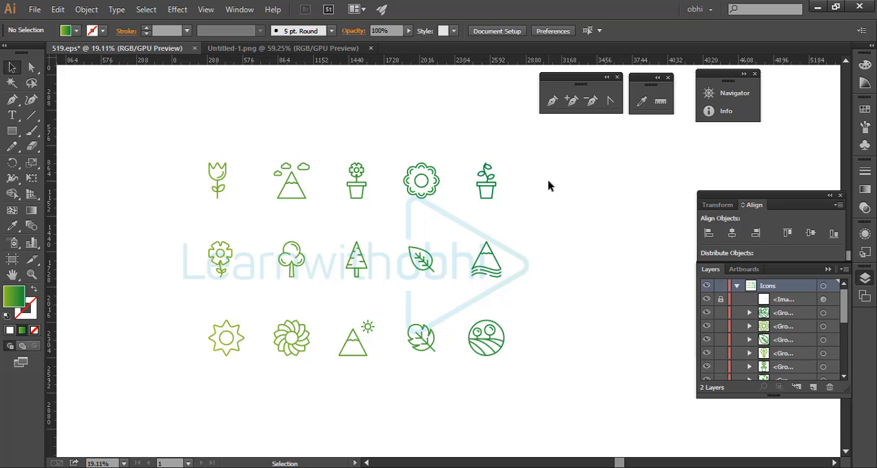
- Select the icons as a group with their edges hidden, then clear the selection
drag(180, 133, 557, 341)
key(ctrl+h)
click(573, 244)
- Add a new layer above Icons, try selecting the artwork with Icons locked, and delete the new layer
click(736, 285)
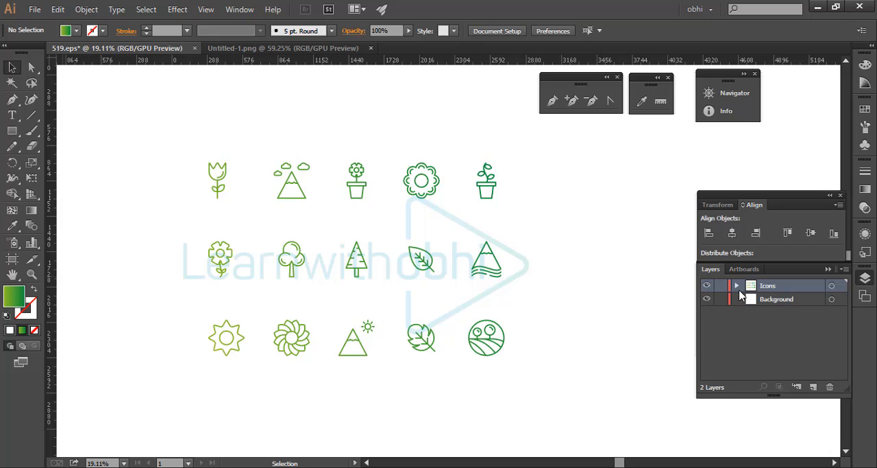
click(814, 387)
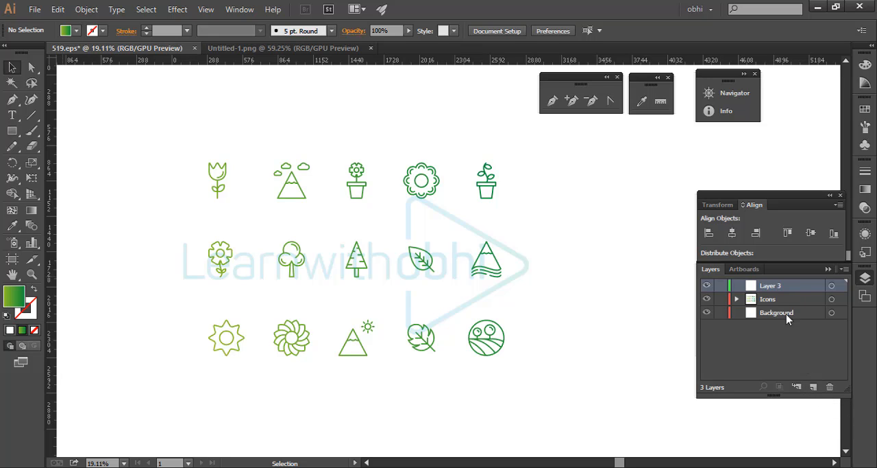
click(721, 299)
drag(180, 135, 532, 310)
drag(444, 192, 398, 317)
click(830, 388)
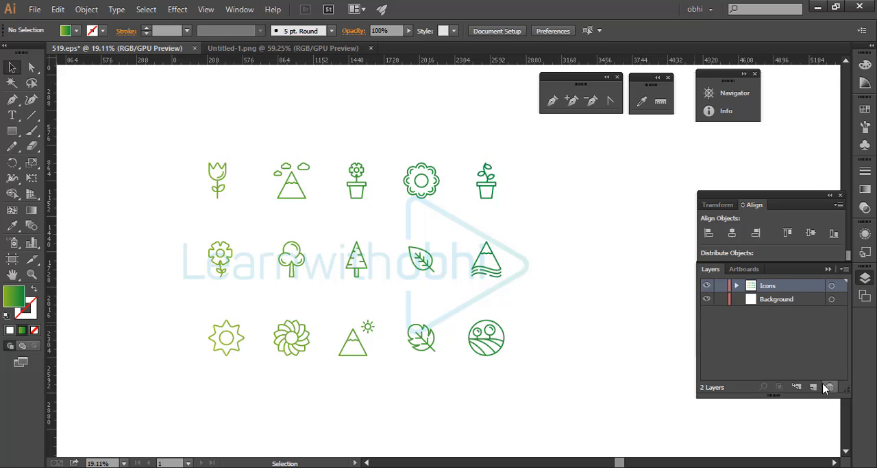
click(737, 286)
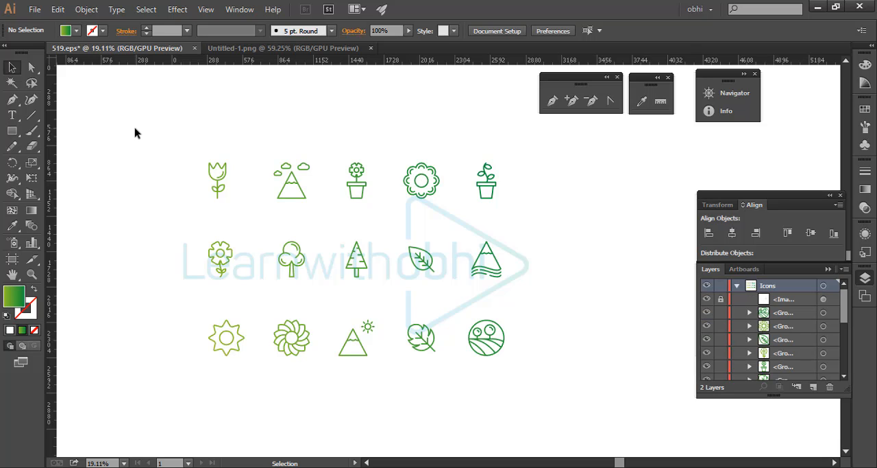
- Select the tulip icon by itself and all the icons together, clearing the selection each time
click(215, 182)
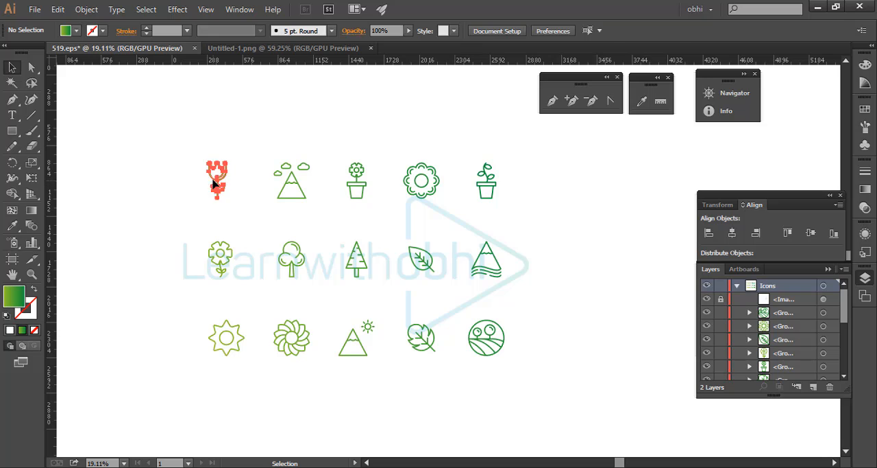
click(214, 182)
click(149, 141)
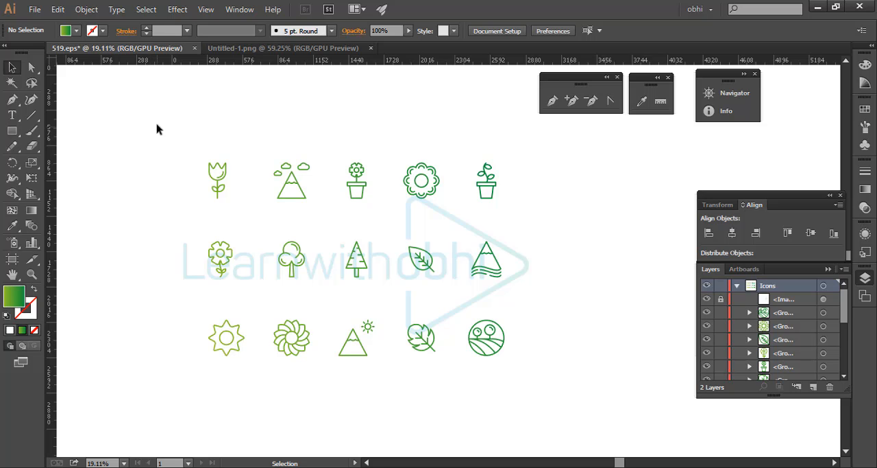
drag(157, 126, 601, 395)
click(597, 308)
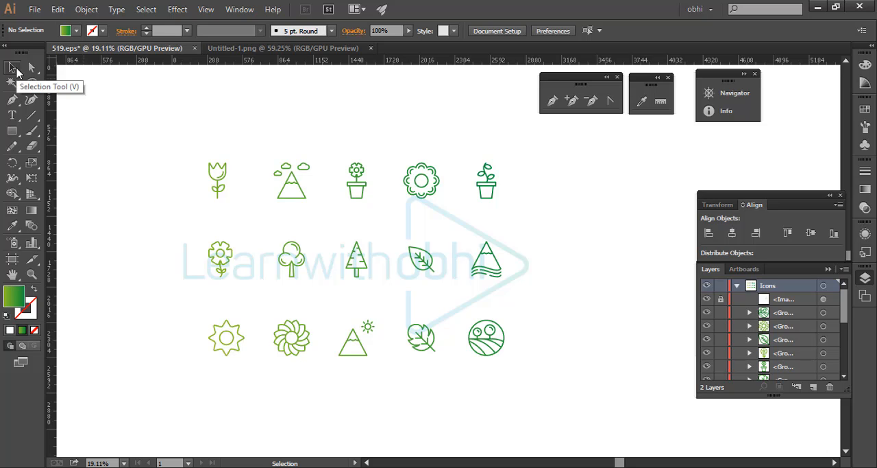
- Select progressively larger blocks of icons with the Selection tool until all fifteen are included, then deselect them
drag(181, 134, 376, 295)
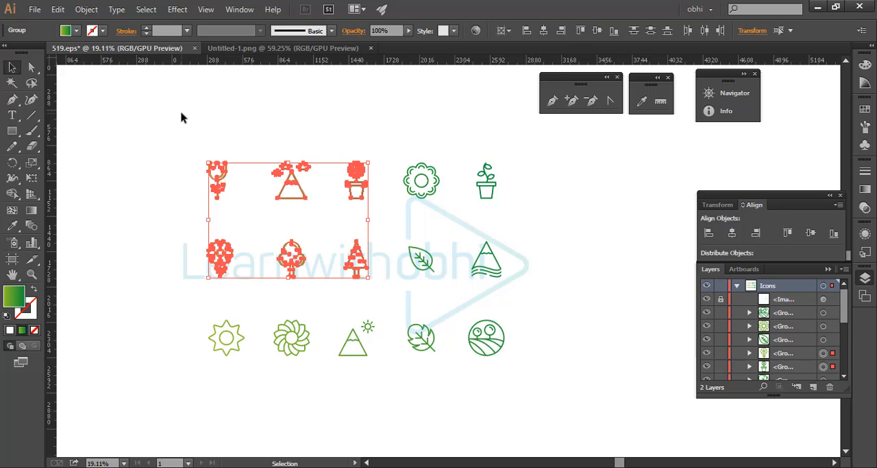
click(181, 118)
drag(152, 112, 412, 314)
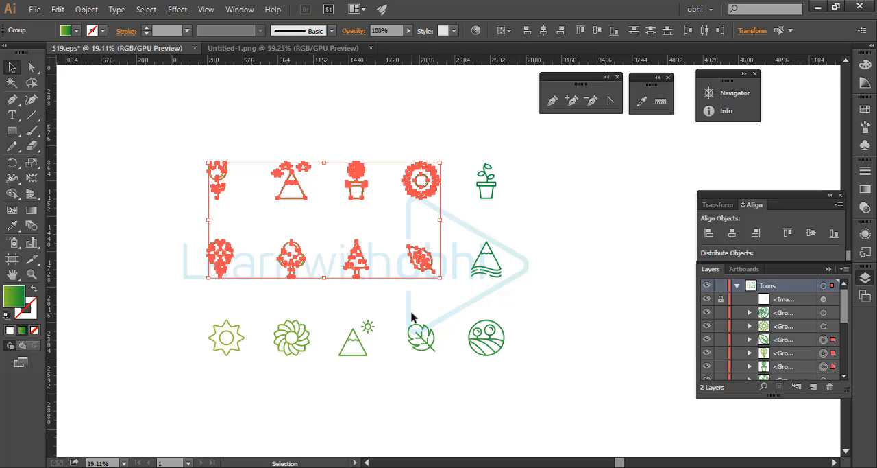
click(134, 122)
drag(140, 113, 650, 427)
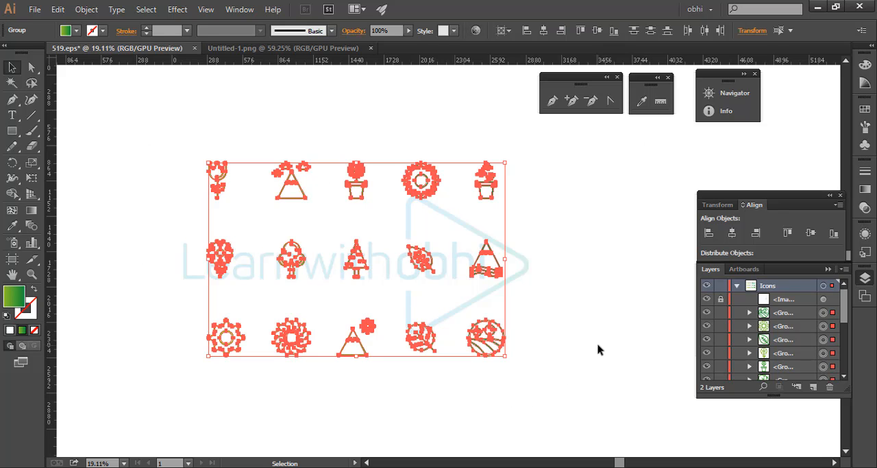
click(588, 320)
- Select the top row of icons, then the two lower rows, and clear the selection
drag(500, 142, 60, 171)
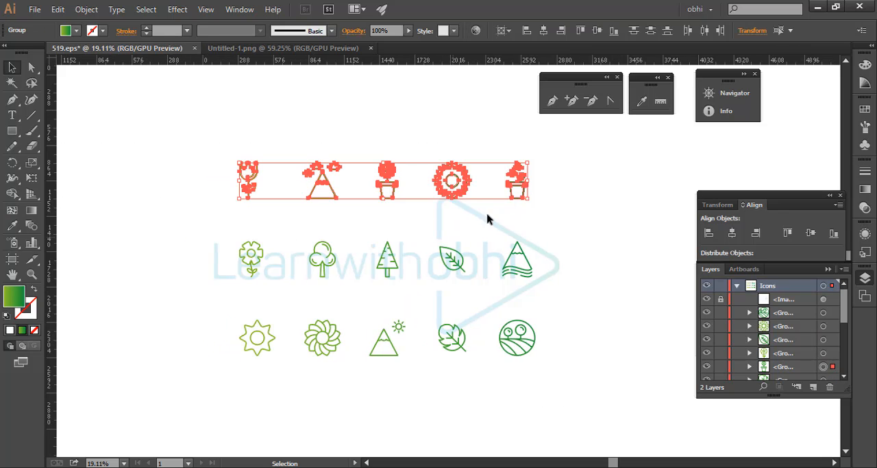
drag(581, 228, 228, 350)
click(576, 231)
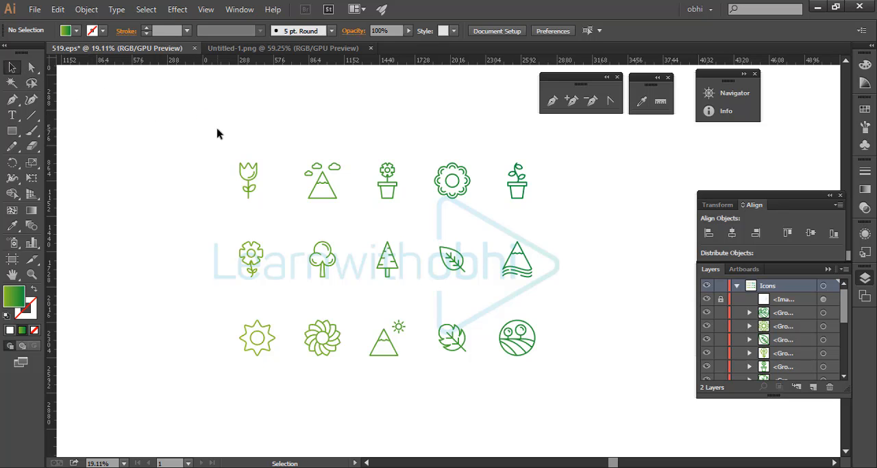
- View the tulip icon up close, select it as a whole group, and deselect it
key(ctrl+space)
drag(247, 181, 476, 218)
drag(200, 125, 355, 205)
key(space)
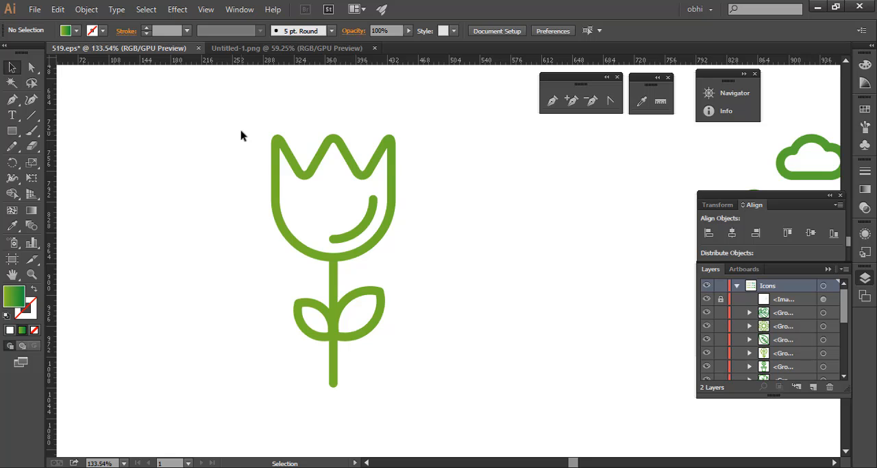
drag(228, 109, 451, 320)
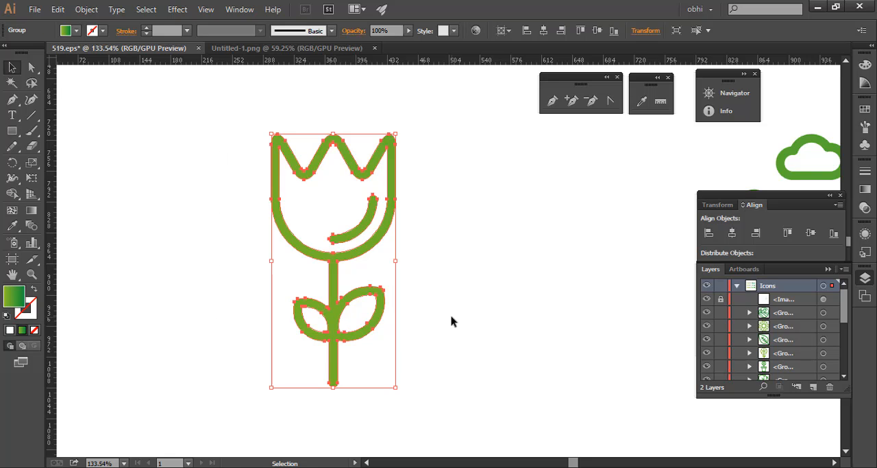
click(206, 200)
- Show the tulip's flower head close up in Outline view
key(ctrl+space)
drag(281, 130, 389, 196)
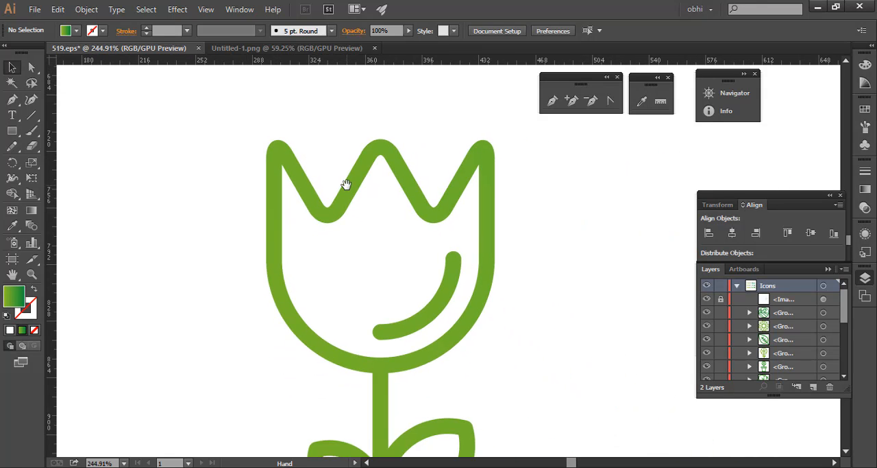
drag(251, 155, 240, 174)
key(space)
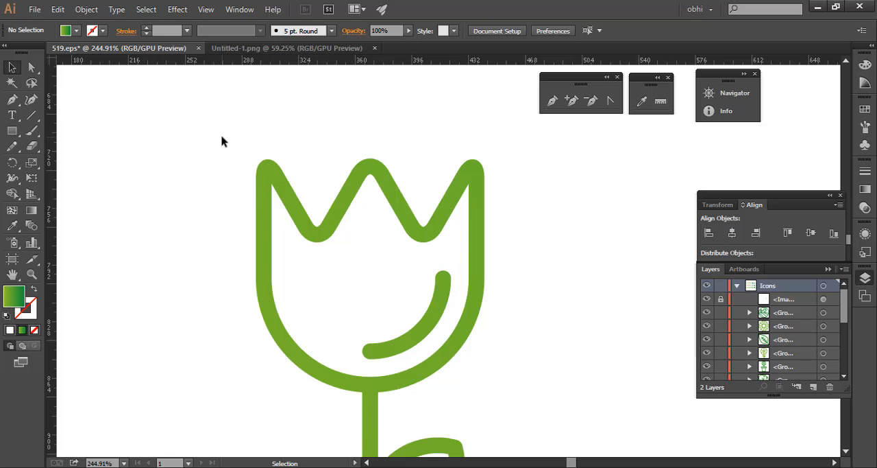
key(a)
key(ctrl+y)
key(ctrl+y)
key(v)
click(207, 9)
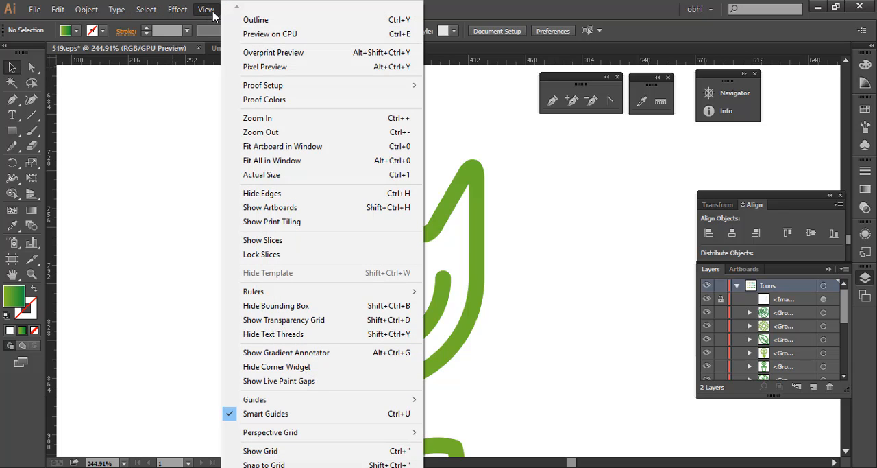
click(322, 26)
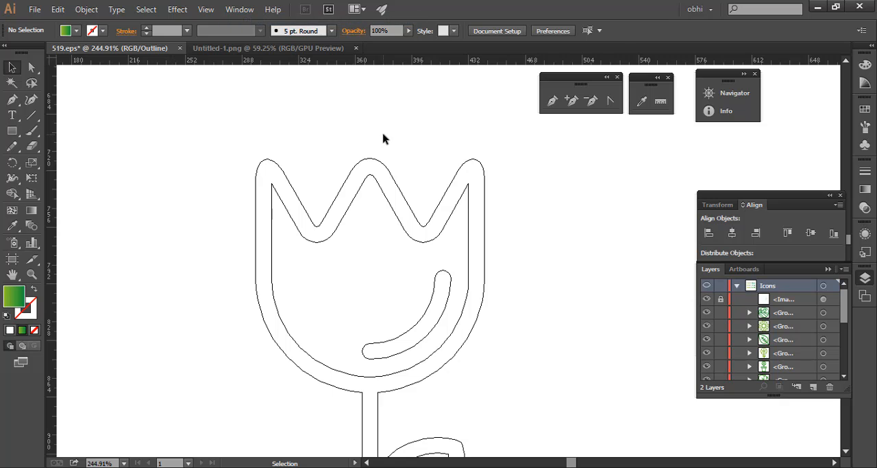
- Examine the outlined paths, corners and curves at the tips of the tulip's petals at high magnification
key(ctrl+space)
drag(269, 196, 518, 188)
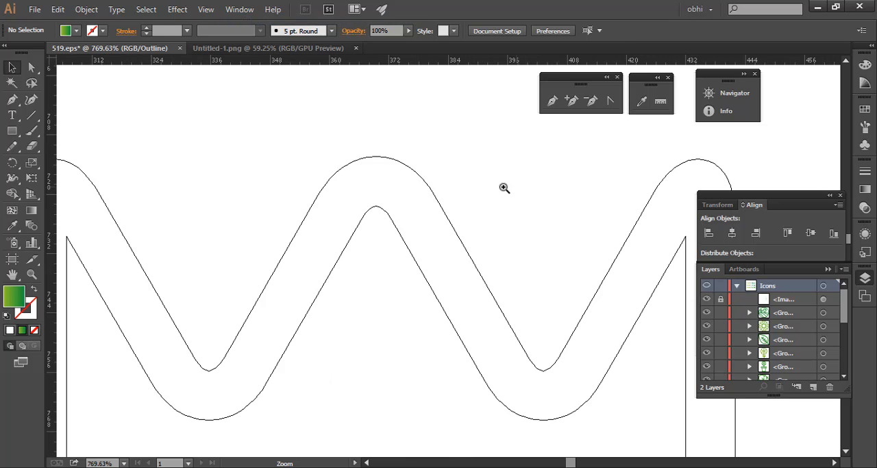
drag(259, 242, 508, 190)
drag(280, 137, 521, 267)
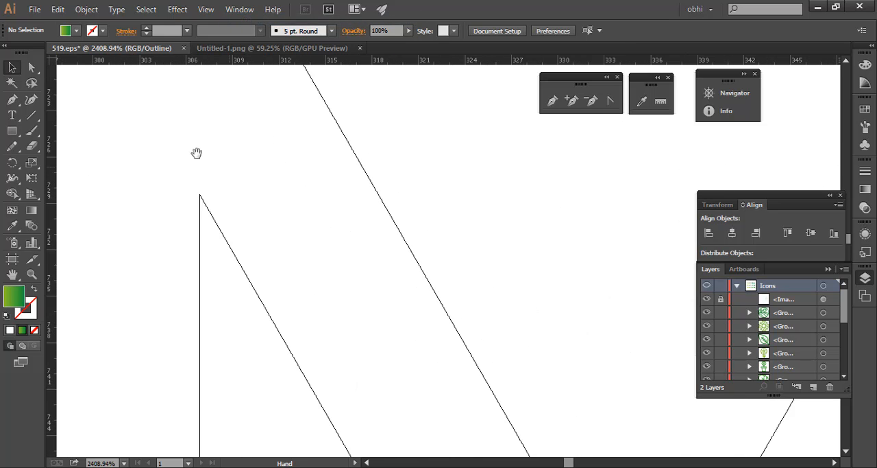
drag(196, 152, 323, 280)
key(ctrl+space)
drag(457, 210, 260, 234)
alt+click(286, 239)
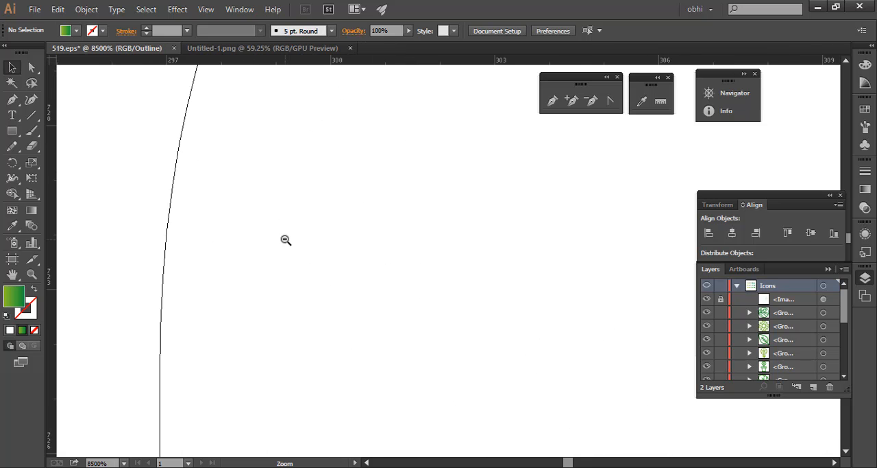
alt+click(286, 239)
alt+click(286, 240)
alt+click(286, 240)
alt+click(286, 240)
alt+click(286, 240)
alt+click(286, 240)
drag(473, 309, 105, 248)
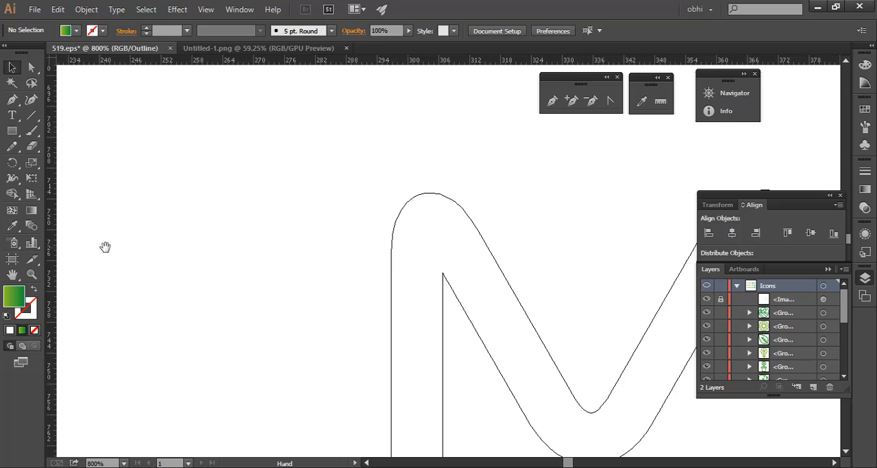
drag(395, 269, 215, 252)
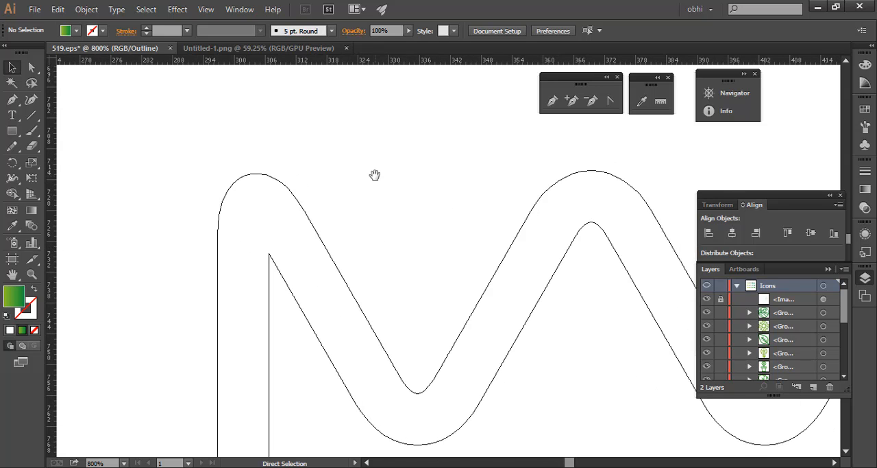
- Return to the coloured GPU Preview of the tulip's petals
key(ctrl+y)
alt+click(268, 213)
drag(421, 237, 368, 220)
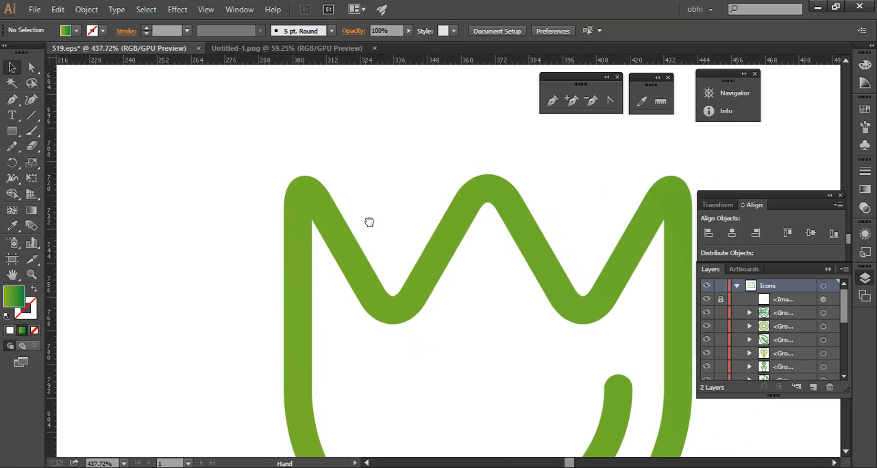
ctrl+click(244, 149)
- Try moving the anchor points at the left petal's tip with the Direct Selection tool, undo the moves and deselect
click(30, 67)
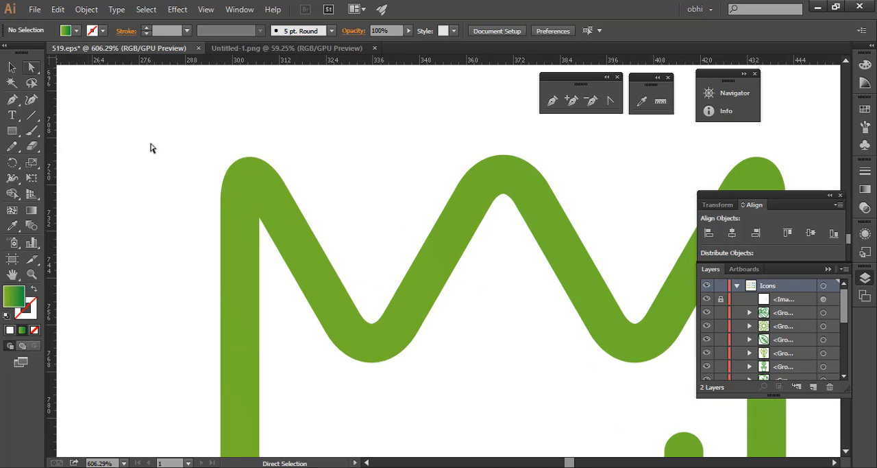
drag(184, 126, 295, 192)
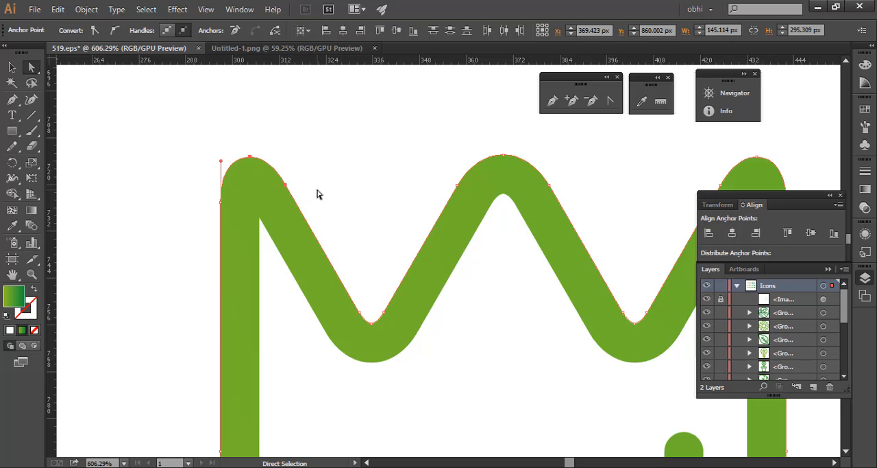
drag(184, 131, 330, 199)
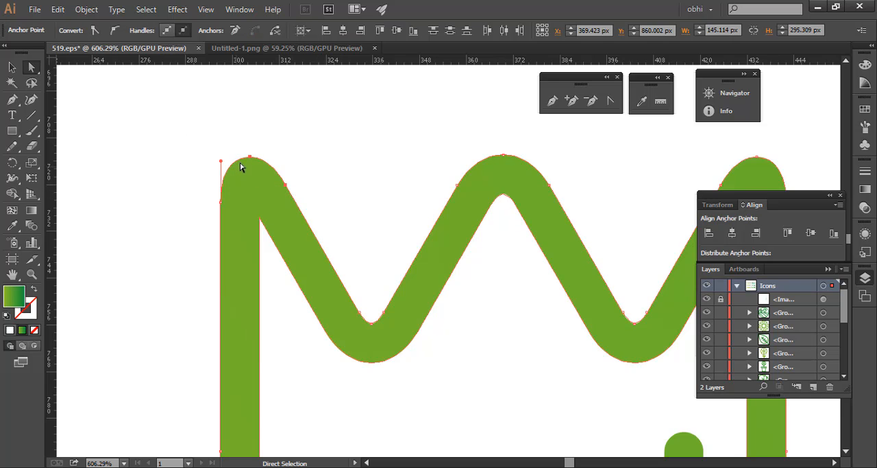
drag(243, 169, 183, 184)
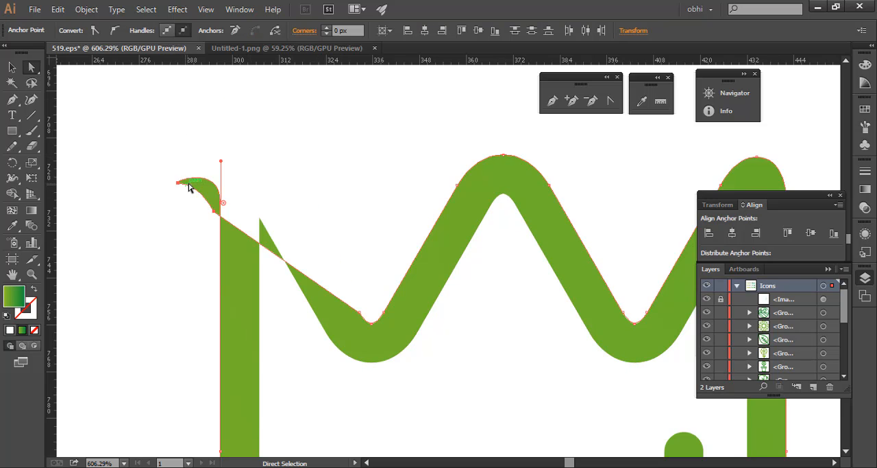
key(ctrl+z)
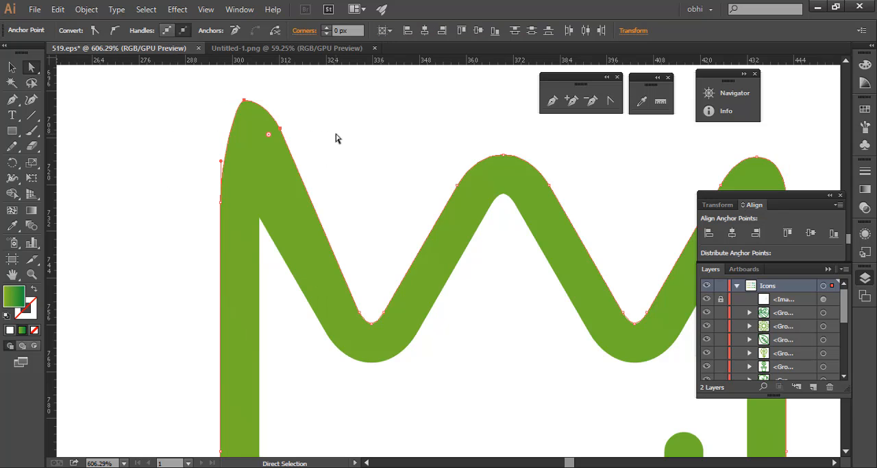
key(ctrl+z)
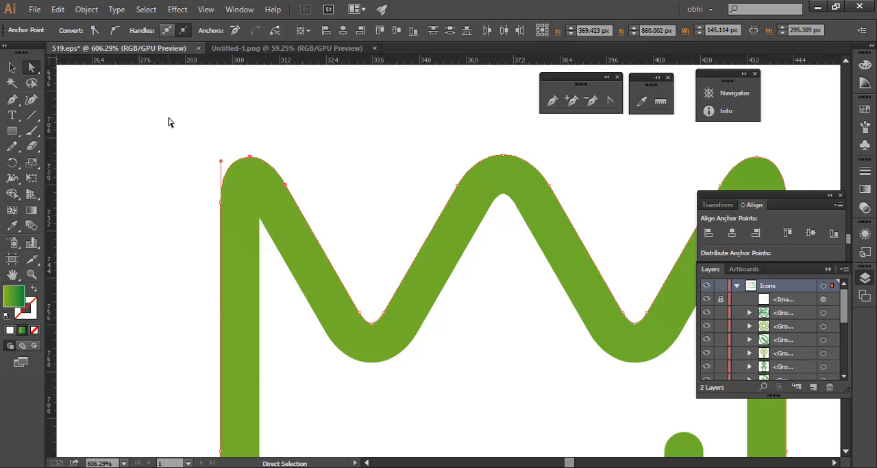
click(174, 127)
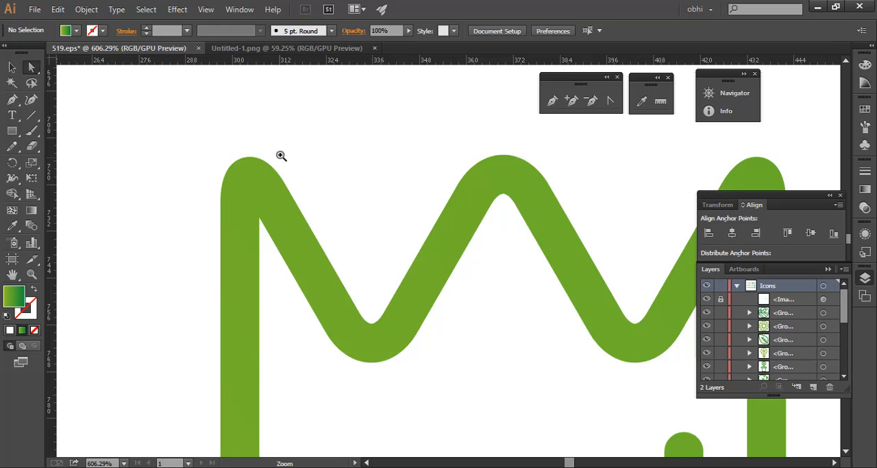
- Move the top anchor point of the tulip's left petal up to about X 301 px, Y 707 px
drag(280, 155, 401, 204)
drag(280, 187, 318, 193)
drag(171, 103, 282, 178)
mouse_move(247, 137)
mouse_down()
mouse_move(292, 192)
mouse_move(271, 171)
mouse_move(268, 121)
mouse_move(241, 122)
mouse_up()
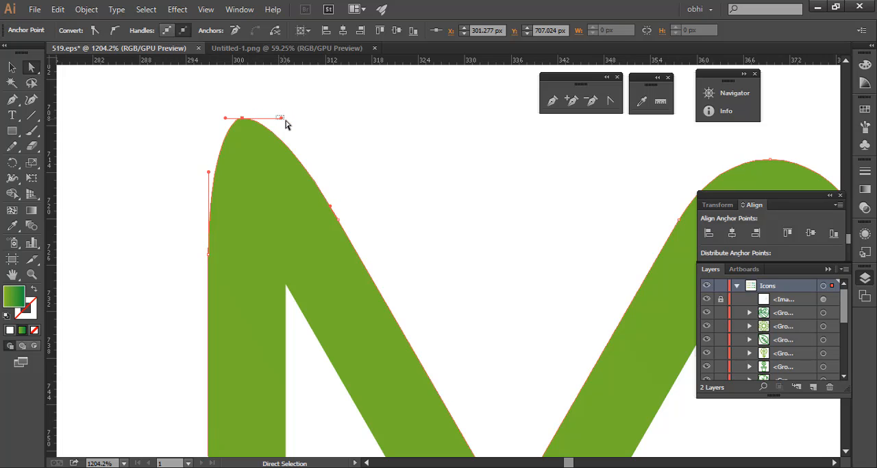
- Try reshaping the tip of the tulip's left petal by moving both direction handles of its top anchor point, and deselect
click(278, 121)
drag(271, 139, 336, 105)
drag(219, 106, 246, 141)
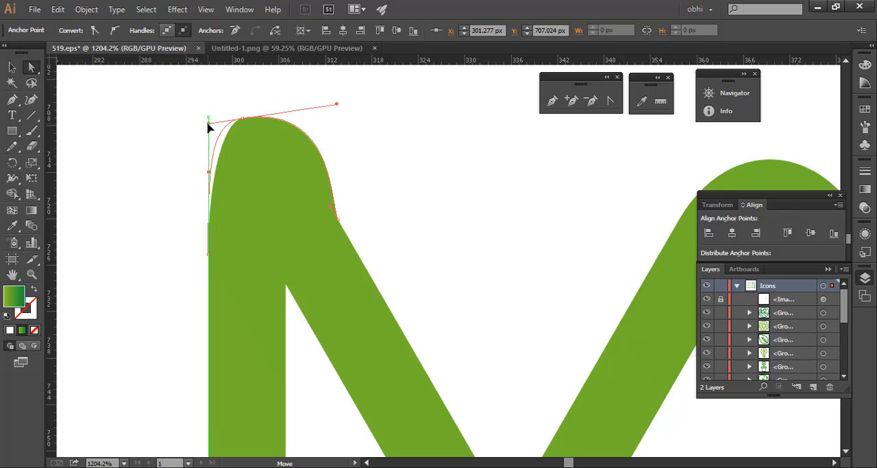
click(381, 177)
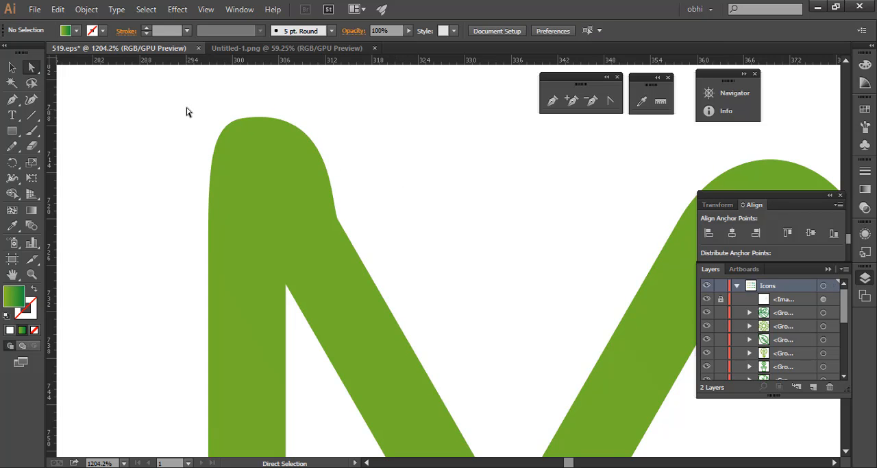
- Undo the handle adjustments and the move of the left petal's top anchor point
key(ctrl+z)
key(ctrl+z)
key(ctrl+z)
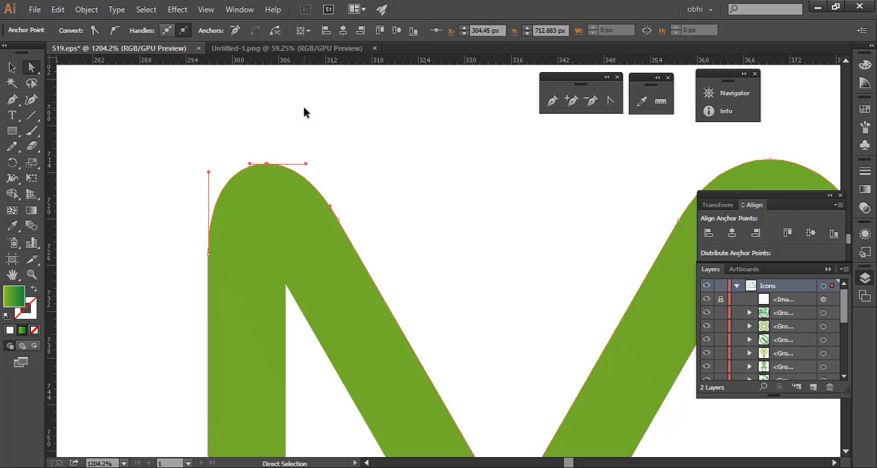
key(ctrl+z)
- Select all icons sharing the tulip's green gradient fill by sampling the tulip with the Magic Wand tool
drag(357, 165, 172, 246)
drag(410, 237, 240, 278)
drag(453, 258, 303, 195)
drag(207, 142, 312, 193)
drag(320, 178, 287, 185)
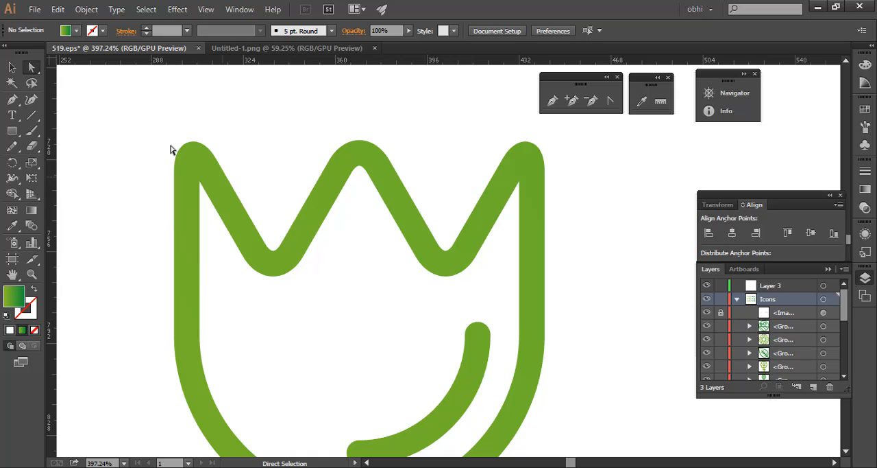
click(12, 67)
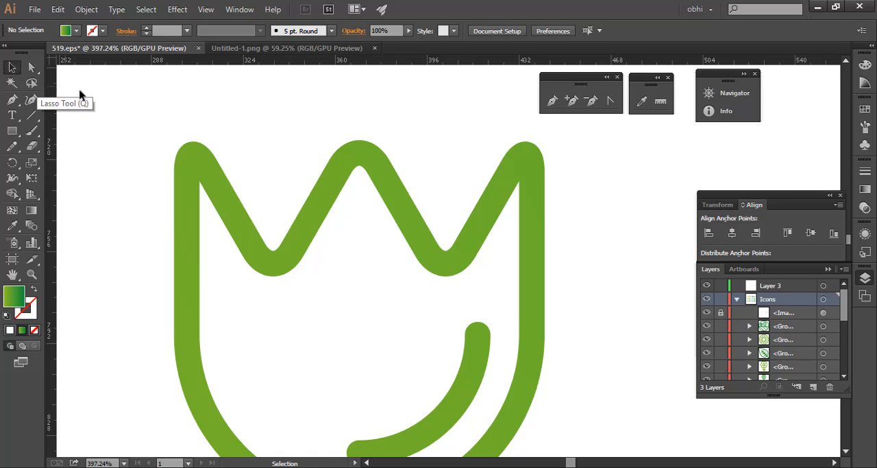
drag(416, 182, 239, 240)
drag(449, 203, 180, 257)
drag(554, 247, 314, 204)
click(12, 82)
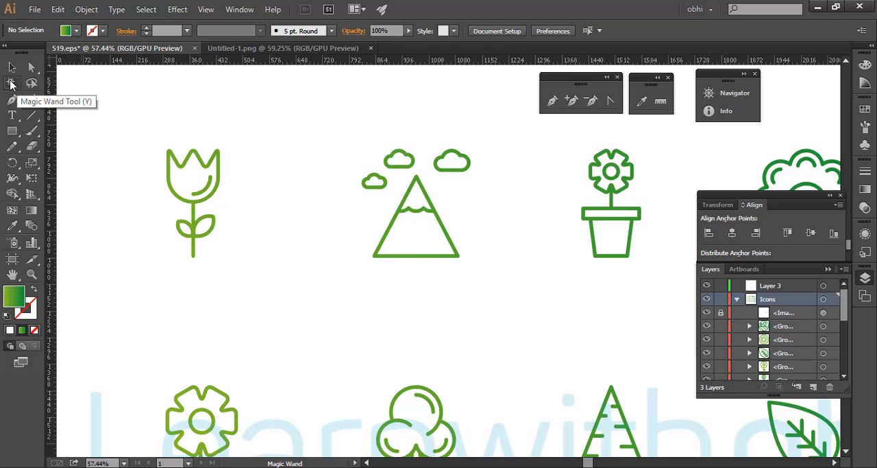
click(200, 152)
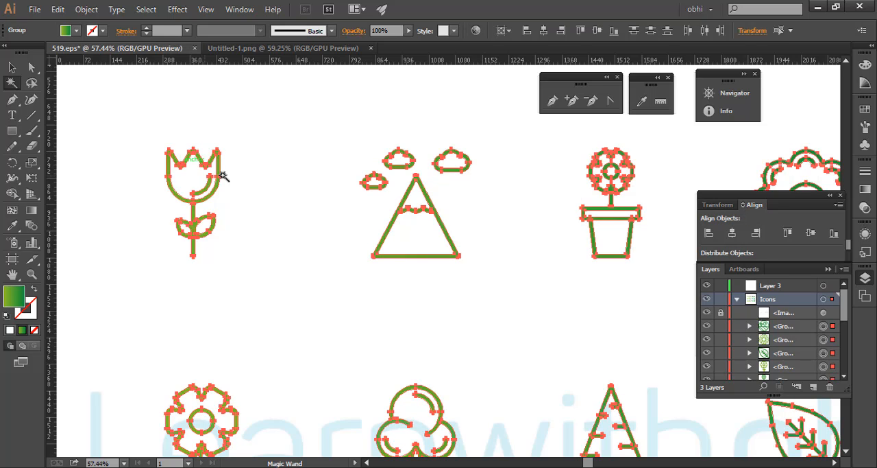
- Examine the Magic Wand selection across the rows of icons, and clear it with the Selection tool
key(ctrl+space)
drag(209, 148, 381, 205)
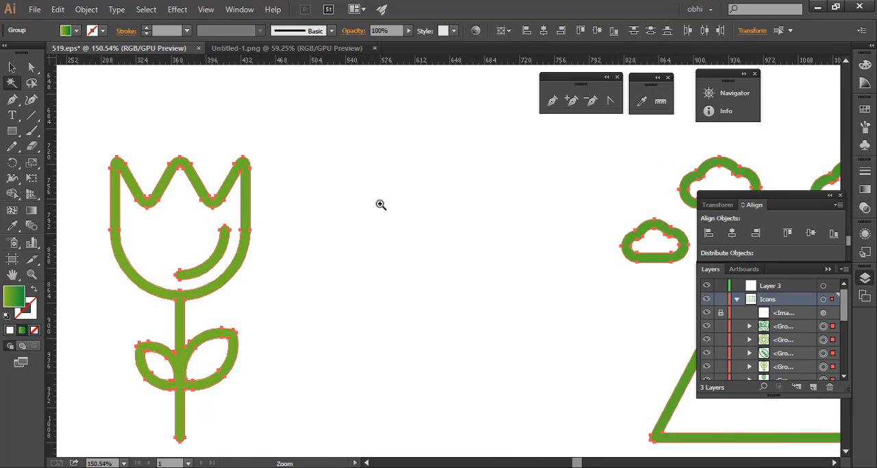
key(ctrl+space)
drag(341, 185, 140, 226)
drag(434, 205, 340, 205)
key(space)
drag(599, 234, 458, 184)
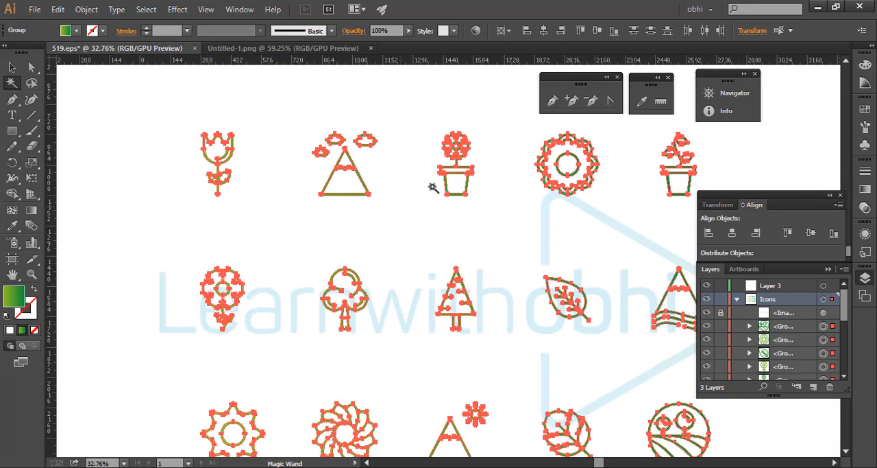
key(v)
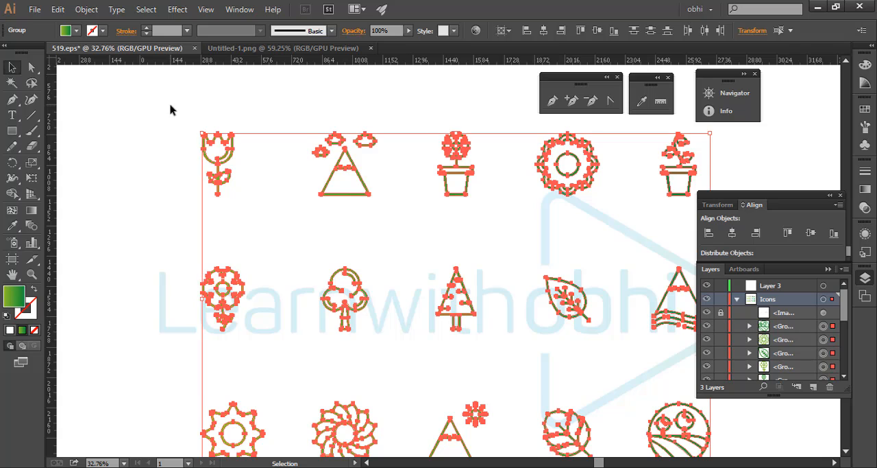
click(171, 110)
- Select the whole tulip icon, fill it with the red DD1D1D, and deselect it
key(ctrl+space)
drag(209, 140, 473, 209)
key(space)
drag(196, 167, 307, 194)
drag(203, 120, 412, 261)
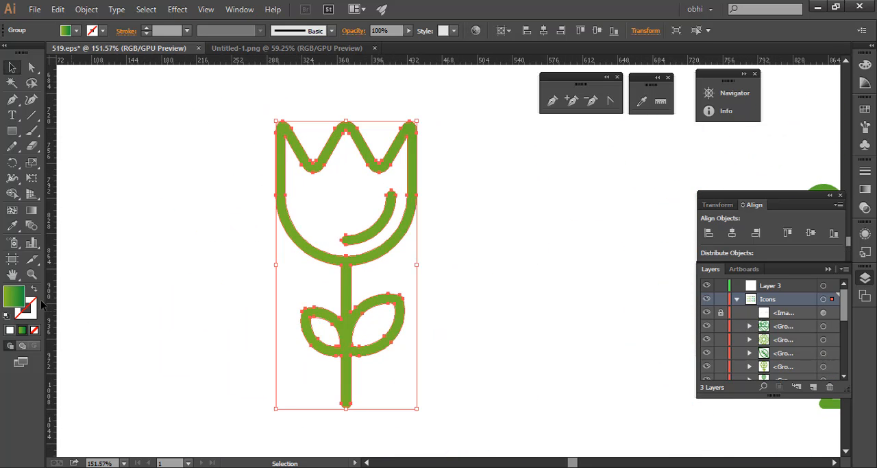
double_click(7, 297)
click(338, 243)
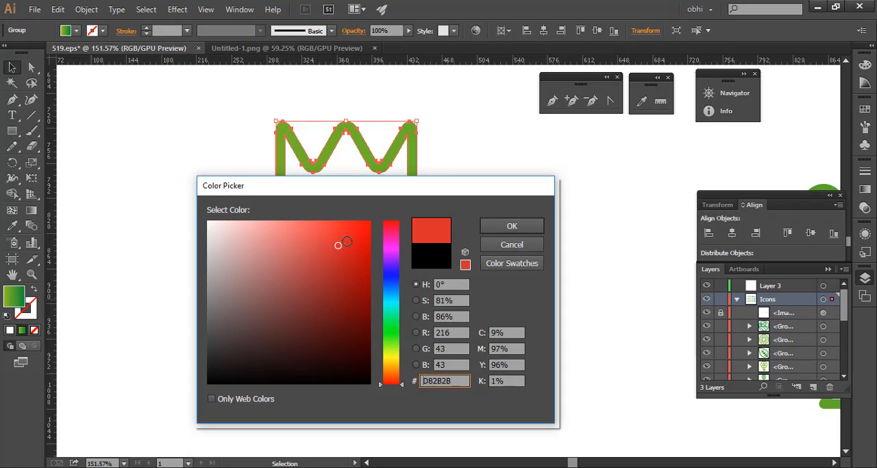
click(522, 226)
click(217, 149)
- Select the green icons with the Magic Wand tool by sampling the mountain icon
key(ctrl+space)
drag(501, 181, 476, 241)
key(space)
drag(560, 250, 331, 250)
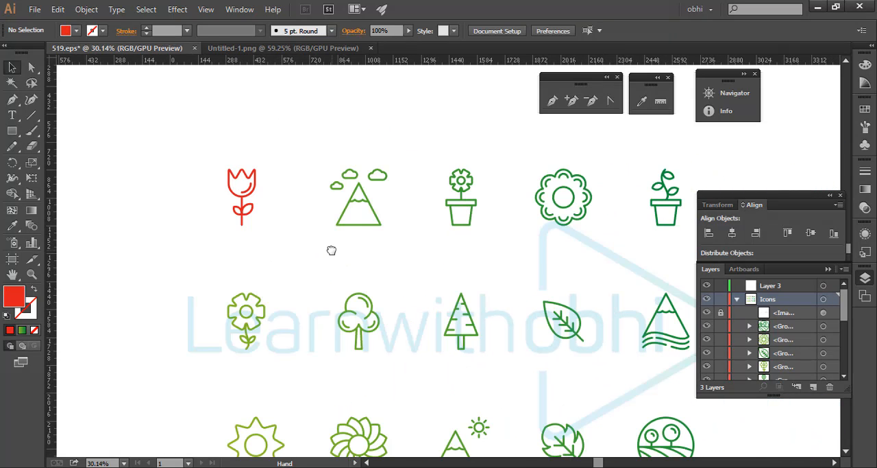
click(12, 82)
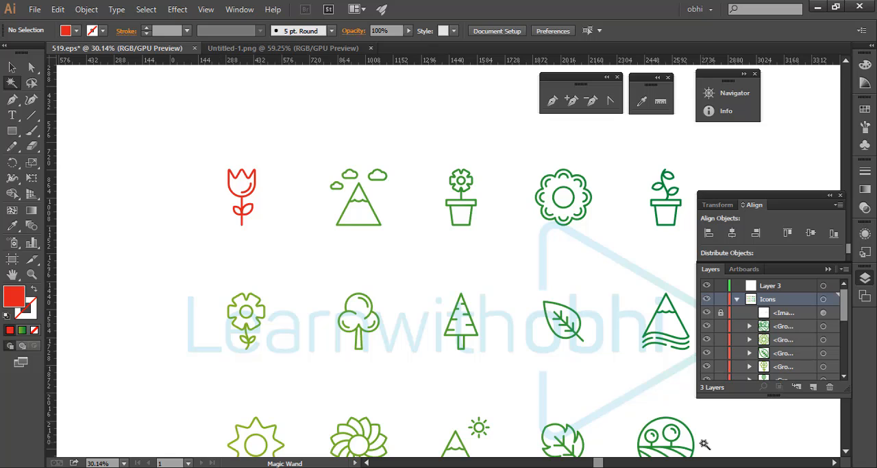
click(352, 202)
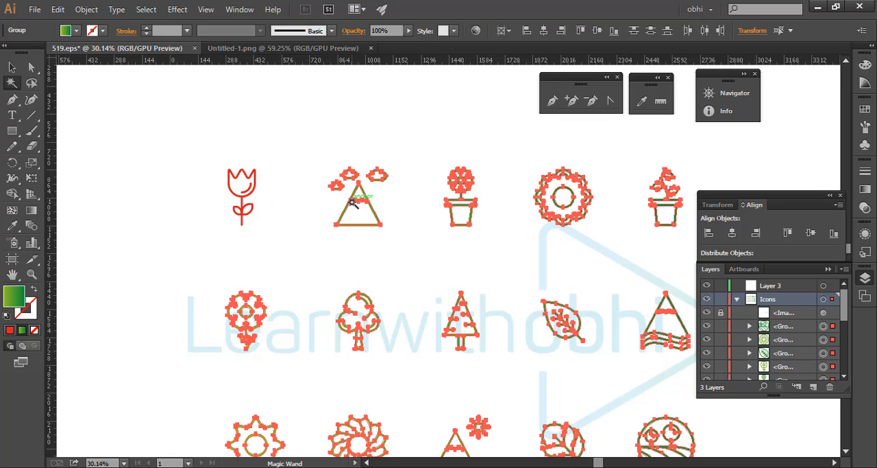
- Clear the green selection, pick the red tulip with the Magic Wand, and deselect it
key(ctrl+shift+a)
click(251, 189)
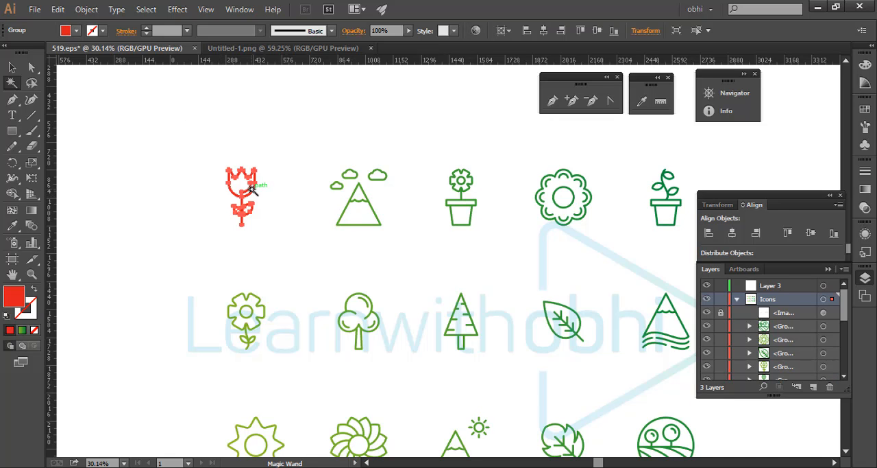
click(270, 188)
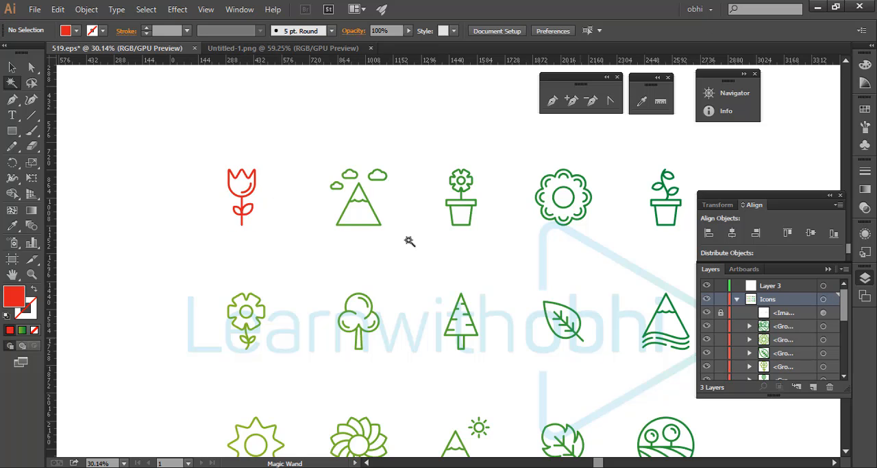
- Sample the mountain's green fill again with the Magic Wand, and clear the selection with the Selection tool
click(380, 223)
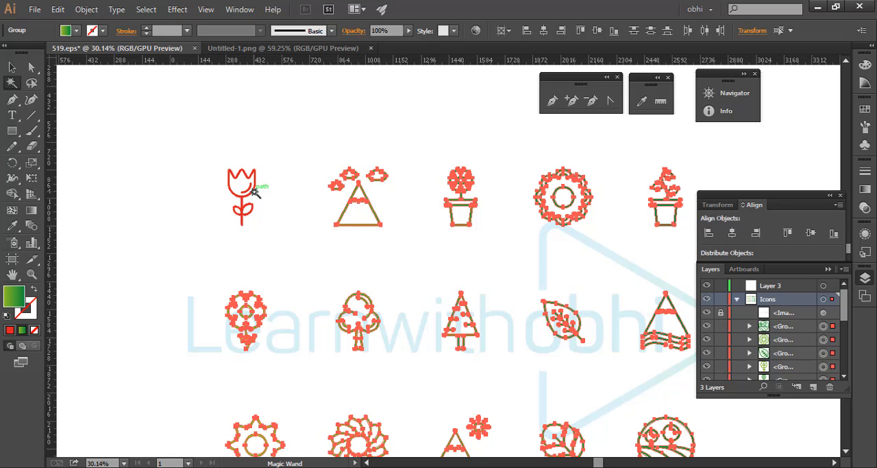
click(12, 67)
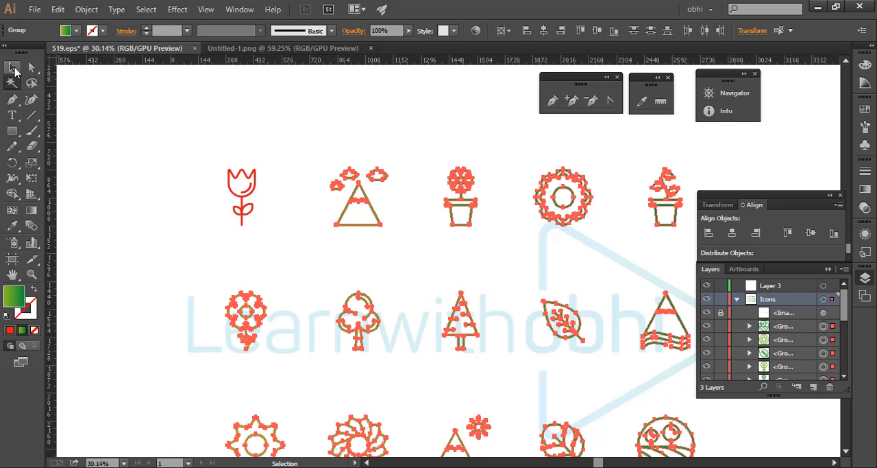
click(212, 121)
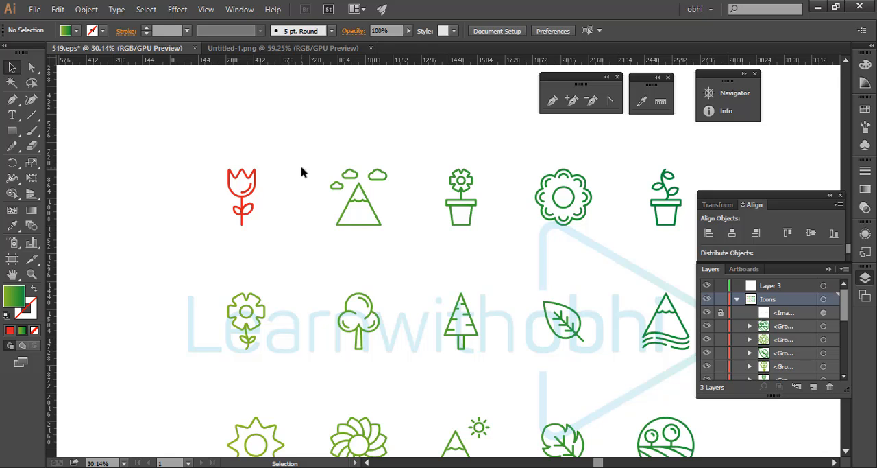
- Bring the lower icon rows into view and enlarge the layers list to show more icon groups
key(space)
drag(458, 240, 211, 135)
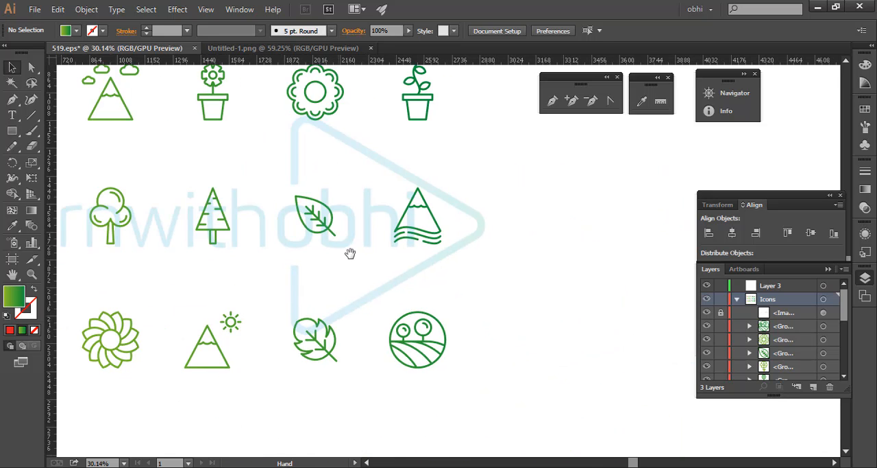
drag(265, 263, 370, 204)
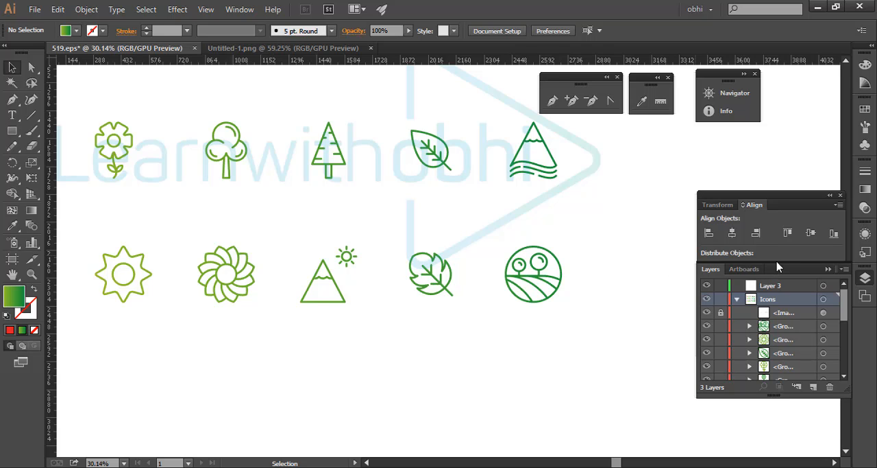
drag(775, 250, 750, 141)
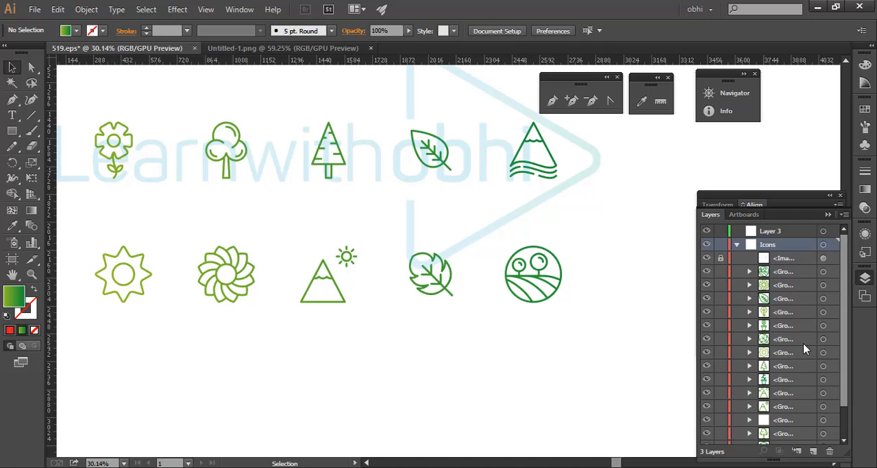
- Expand the round scalloped flower's group in the layers list and select only its bottom inner petal arc
scroll(803, 347, down, 3)
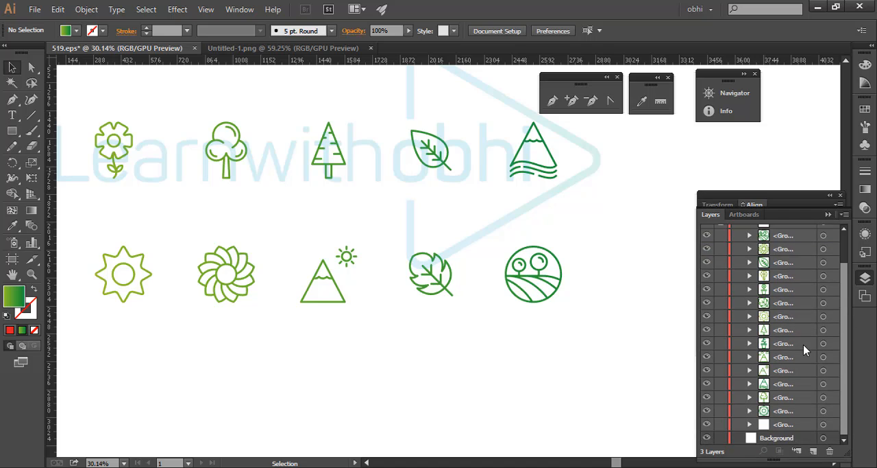
click(832, 412)
click(749, 411)
scroll(823, 408, down, 5)
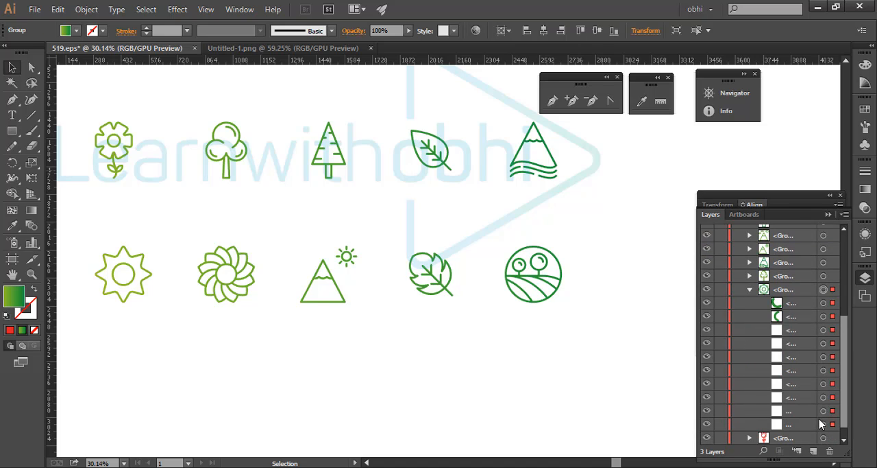
click(833, 383)
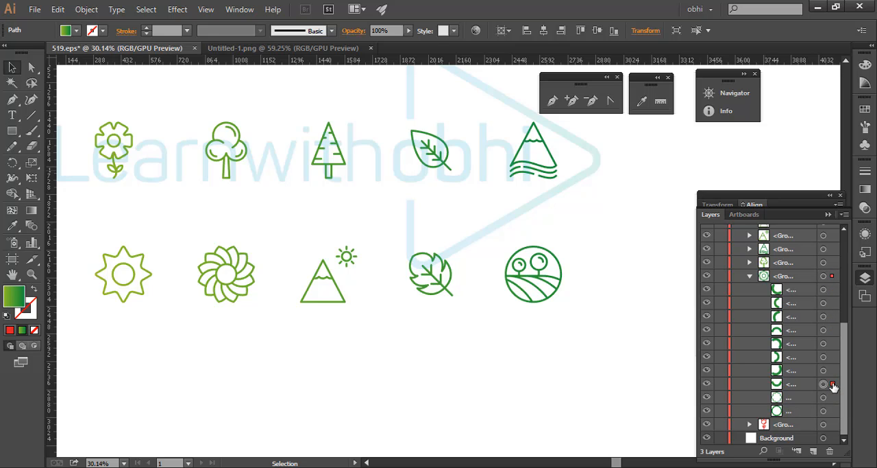
drag(512, 280, 389, 286)
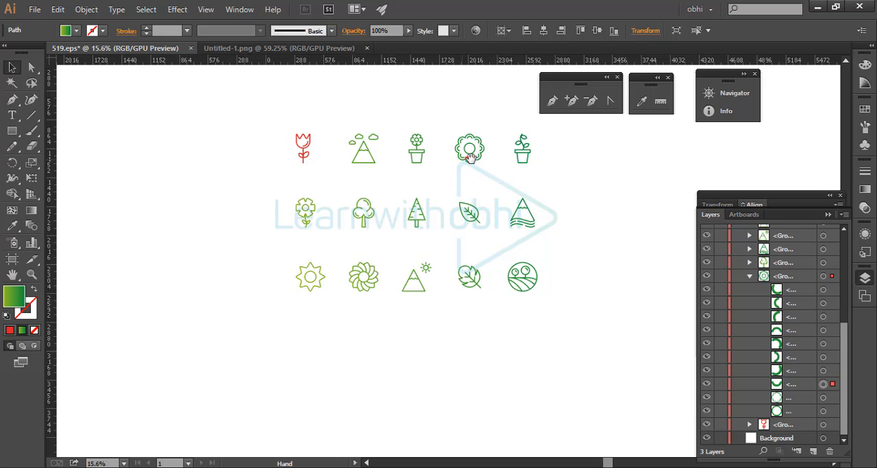
drag(471, 158, 578, 308)
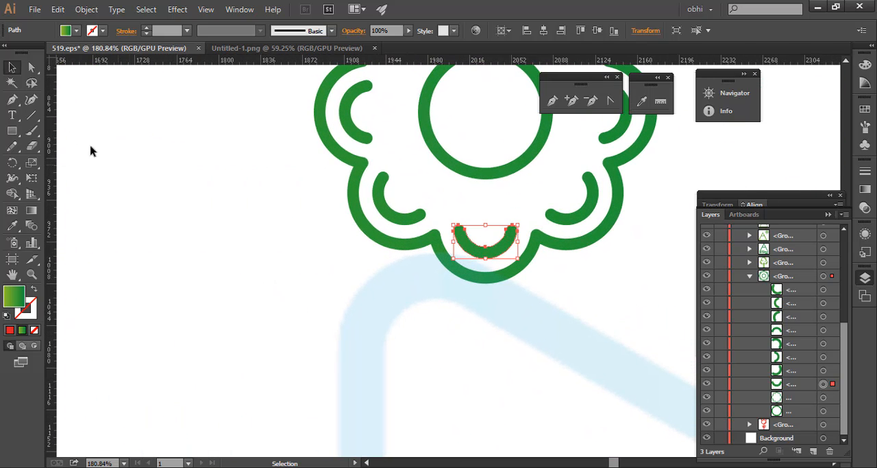
- Pick the scalloped flower on the artboard with the Selection tool, and deselect everything
click(12, 83)
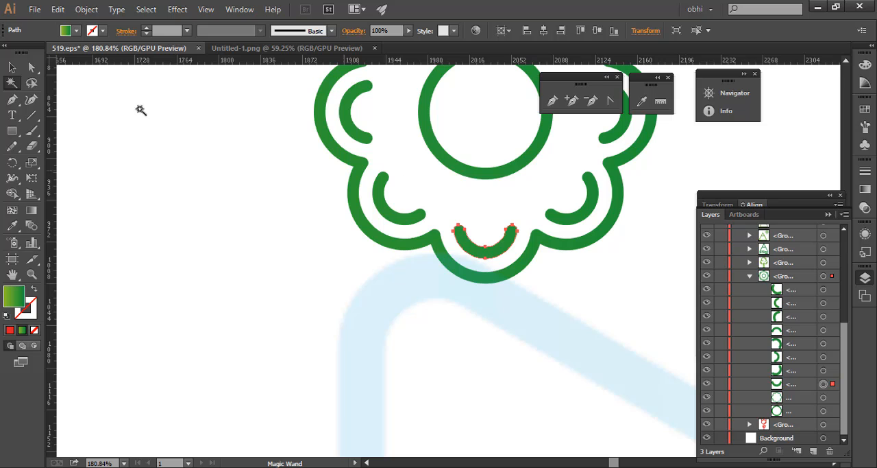
key(v)
click(368, 142)
click(194, 149)
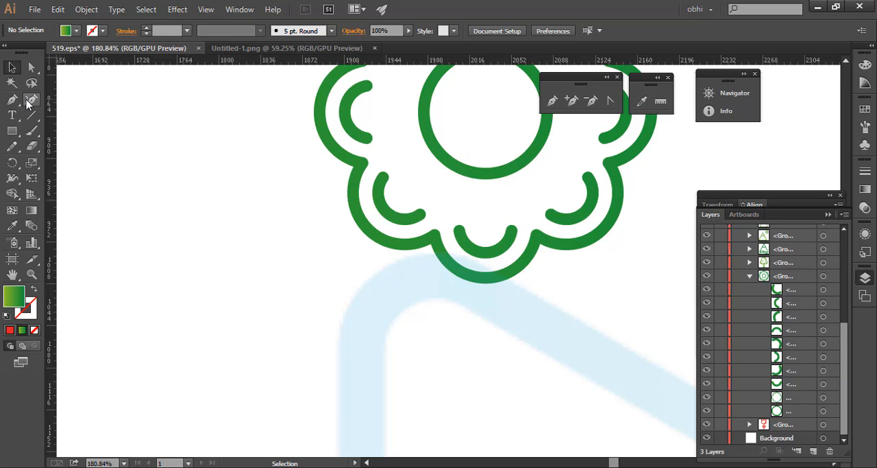
- Open the Magic Wand options and match by Stroke Color instead of Fill Color
double_click(12, 83)
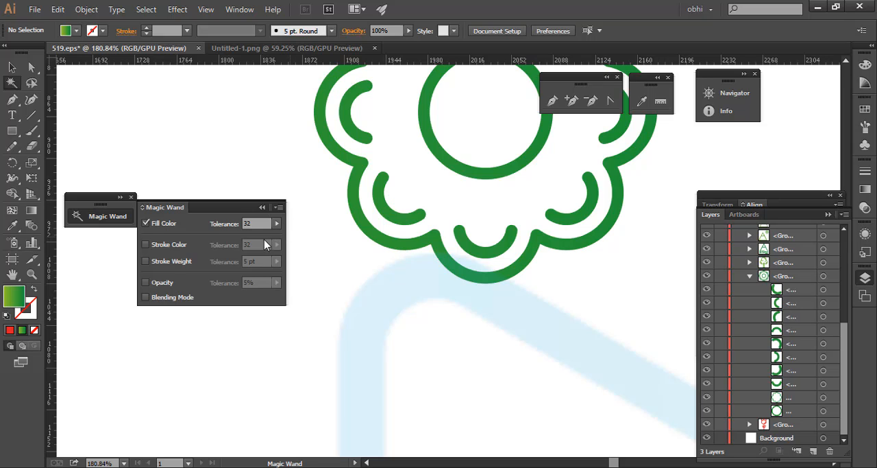
click(164, 225)
click(164, 245)
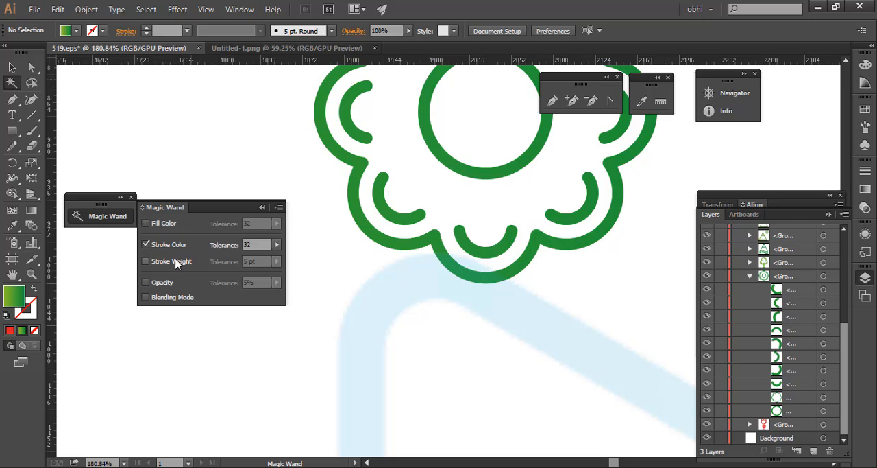
- Try the Stroke Weight option, return the Magic Wand to matching Fill Color only, and collapse its options
click(173, 261)
click(170, 245)
click(163, 225)
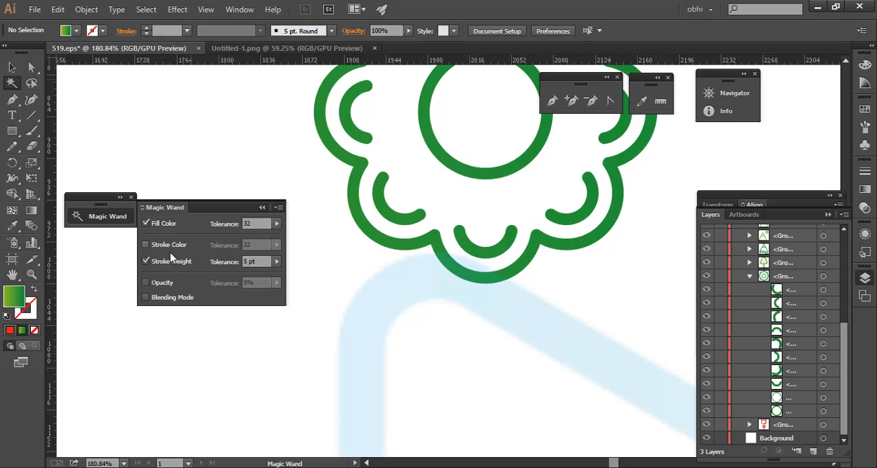
click(168, 264)
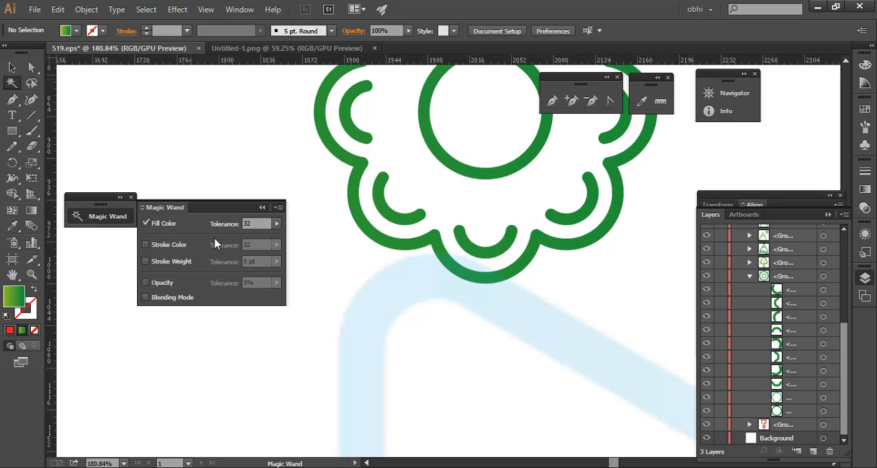
click(260, 223)
click(264, 207)
- Bring the full set of nature icons back into view
key(ctrl+space)
drag(434, 204, 161, 267)
drag(473, 198, 256, 188)
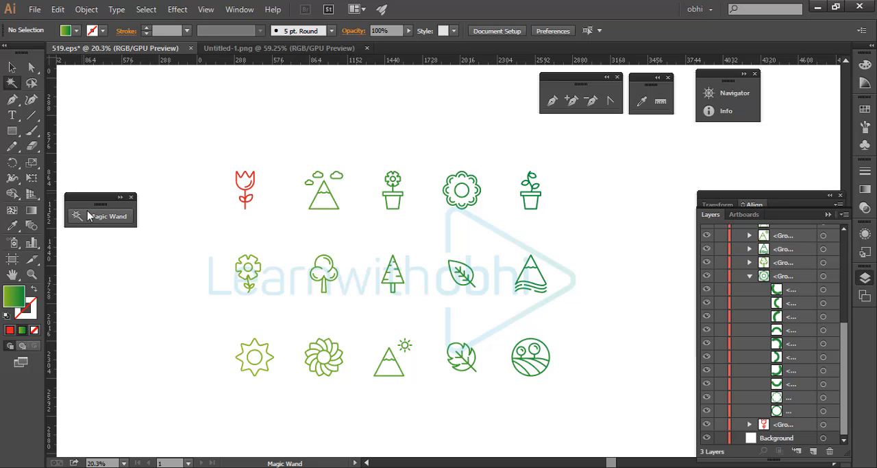
- Select the curved highlight stroke inside the red tulip's bloom with the Lasso tool
click(34, 83)
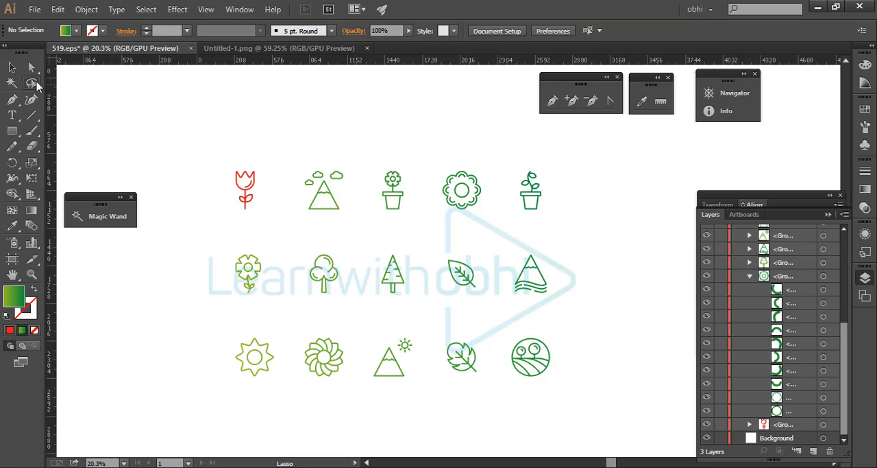
key(ctrl+space)
drag(282, 186, 425, 253)
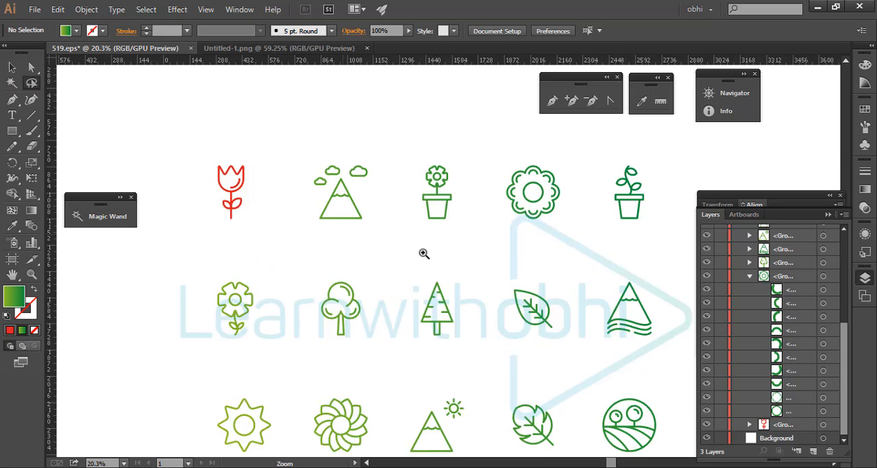
drag(149, 155, 270, 211)
key(space)
drag(208, 190, 342, 232)
key(ctrl+space)
mouse_move(209, 157)
mouse_down()
mouse_move(274, 214)
mouse_move(351, 242)
mouse_move(327, 207)
mouse_up()
key(space)
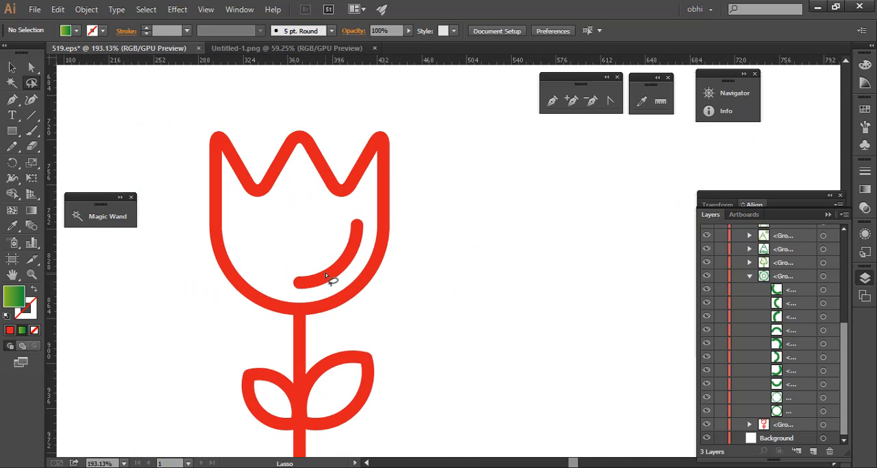
drag(336, 279, 342, 265)
- Lasso around the tip of the red tulip's right-hand petal to select the flower's outline path
key(ctrl+space)
drag(345, 204, 468, 262)
key(ctrl+space)
drag(380, 202, 346, 203)
key(space)
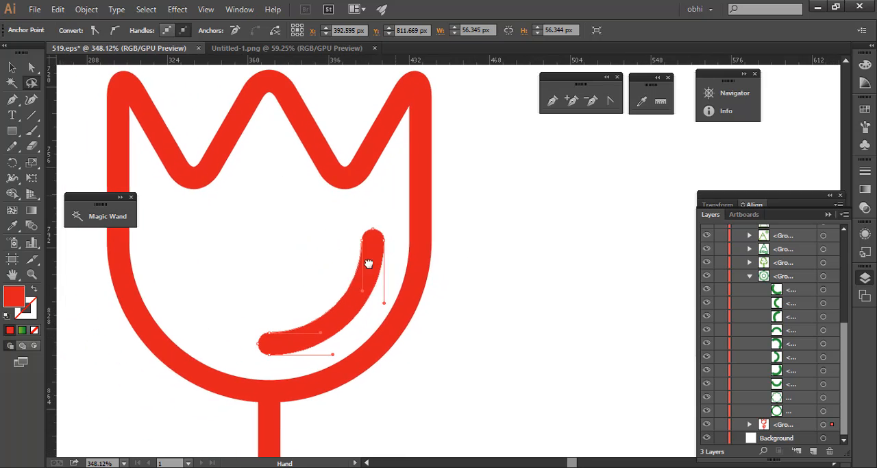
drag(369, 265, 340, 337)
mouse_move(363, 136)
mouse_down()
mouse_move(421, 182)
mouse_move(398, 141)
mouse_move(417, 220)
mouse_up()
- Switch to the Selection tool and deselect the tulip's outline
key(ctrl+space)
mouse_move(381, 138)
mouse_down()
mouse_move(487, 211)
mouse_move(578, 231)
mouse_move(325, 227)
mouse_move(190, 185)
mouse_up()
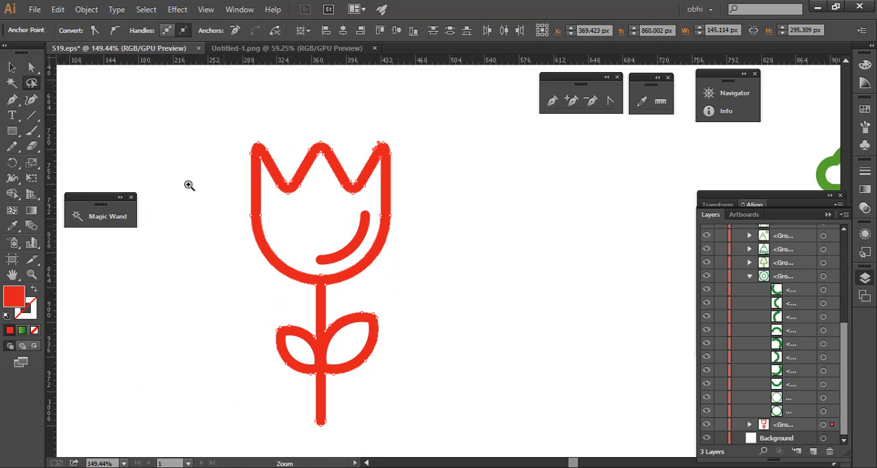
click(12, 67)
click(470, 206)
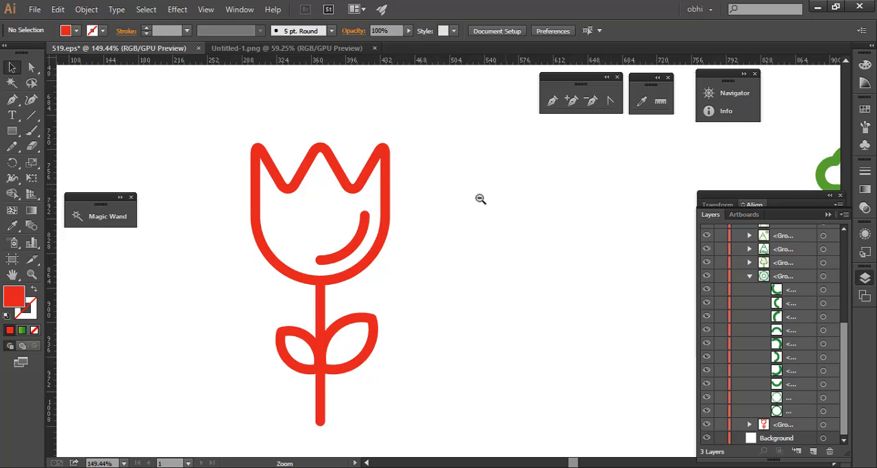
drag(480, 198, 288, 211)
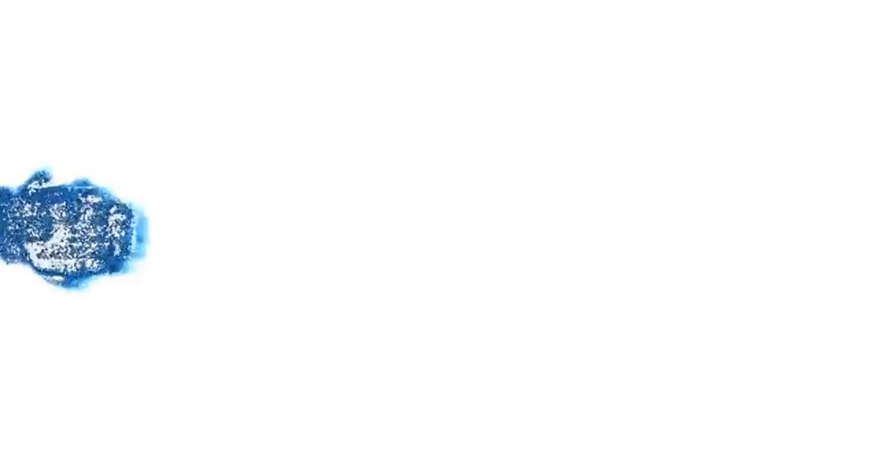